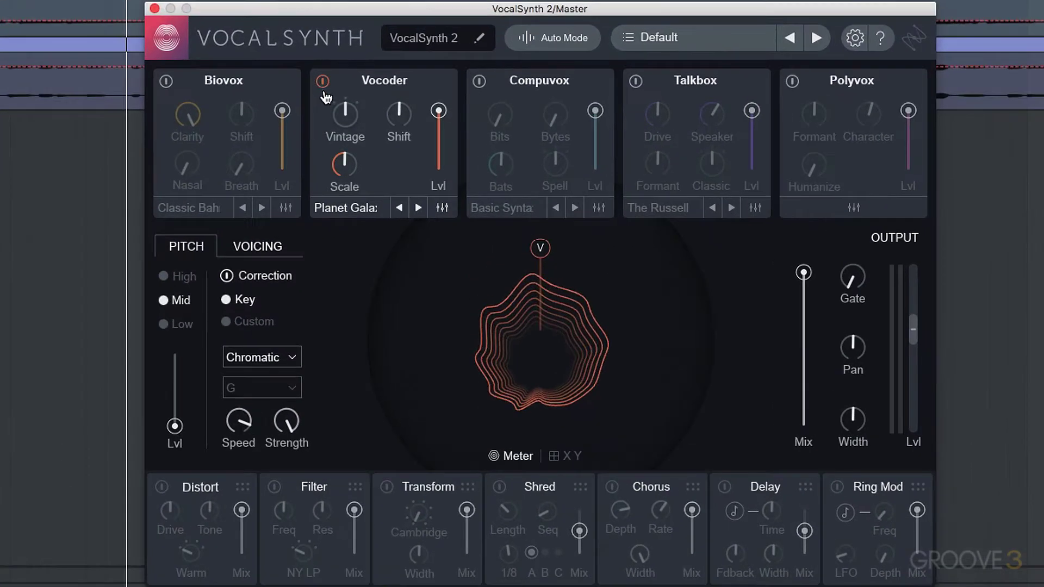
Step: Switch off the Vocoder, raise Pitch Lvl near maximum, and try out Strength and Speed
click(323, 82)
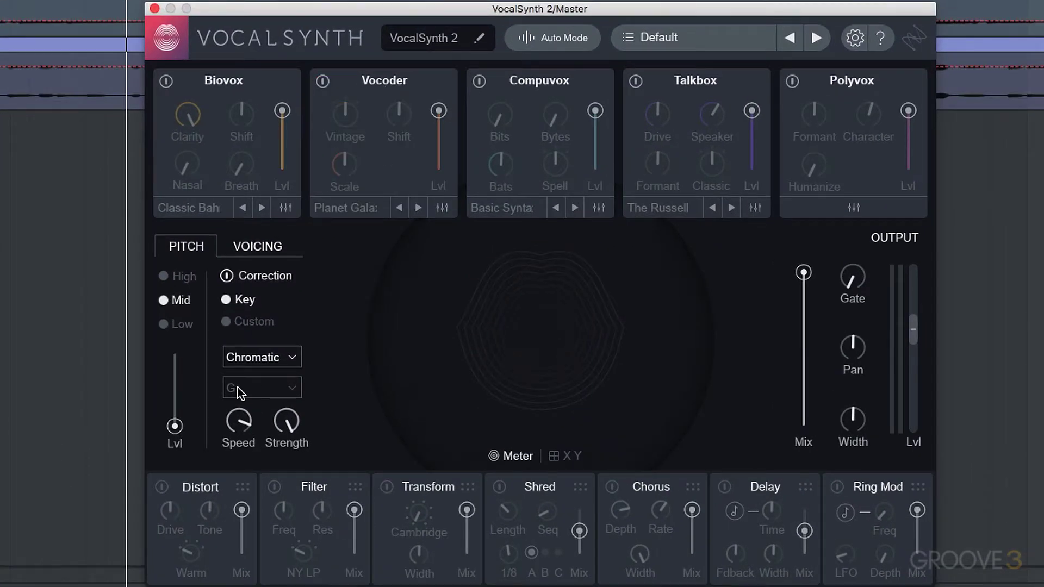
drag(175, 425, 174, 359)
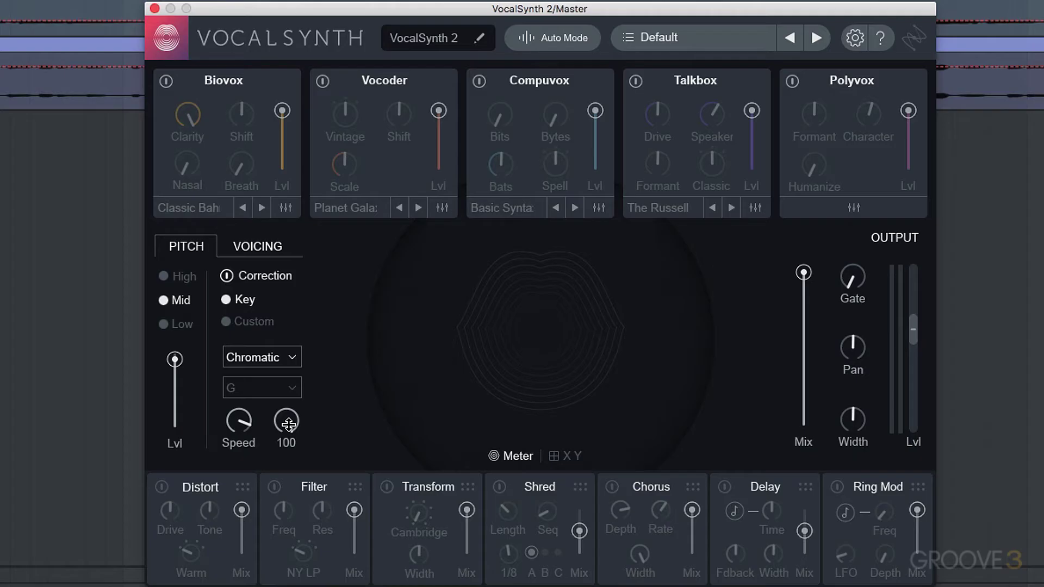
drag(287, 421, 307, 430)
drag(239, 421, 258, 357)
Step: Settle correction Speed at about 62 and Strength at about 51
mouse_move(293, 445)
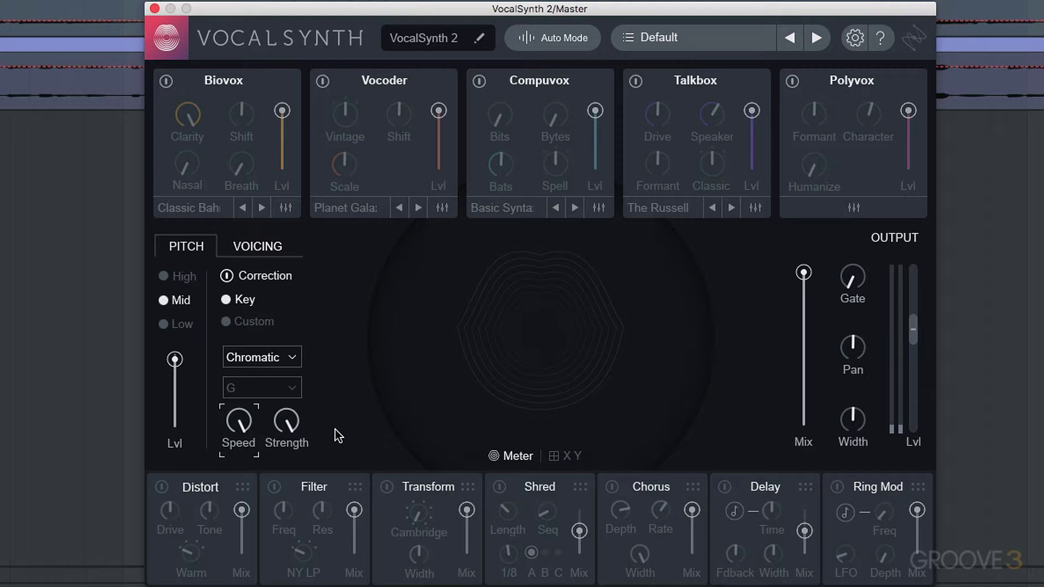
drag(242, 427, 256, 467)
drag(279, 419, 272, 530)
drag(242, 432, 240, 482)
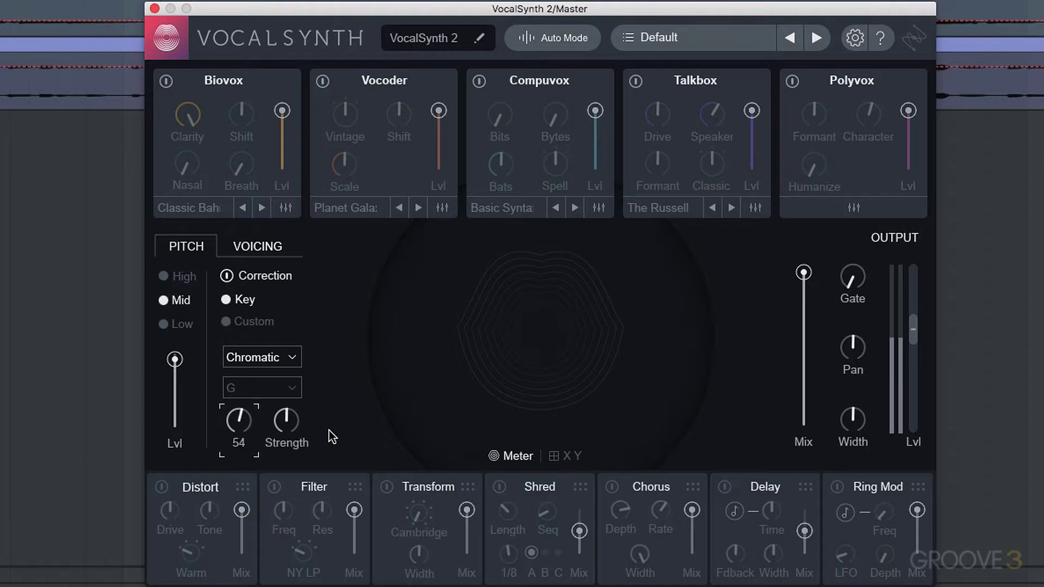
drag(262, 431, 260, 419)
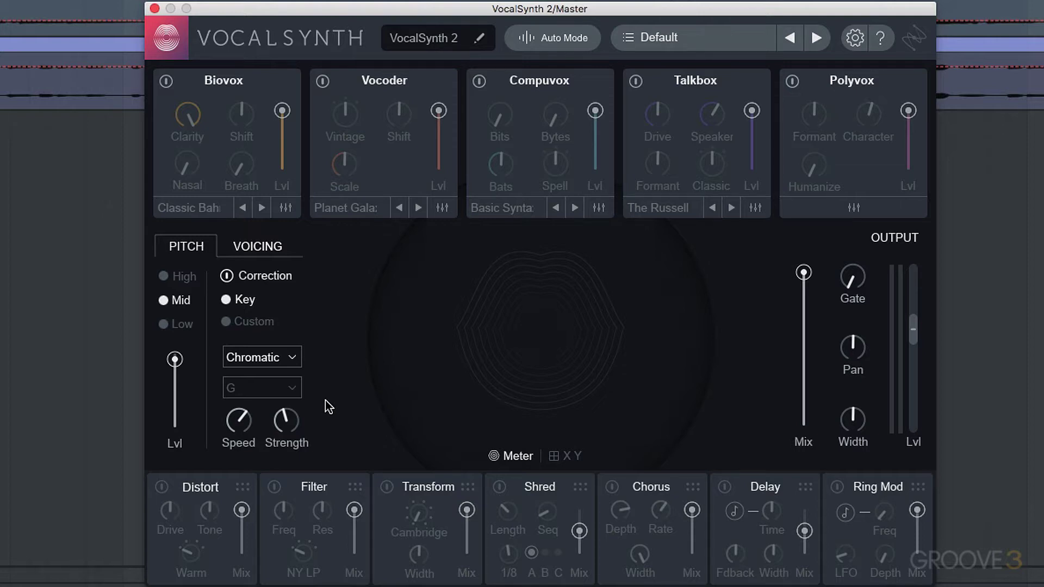
Step: Set correction to the D Major scale with Strength at maximum and a faster Speed
click(276, 361)
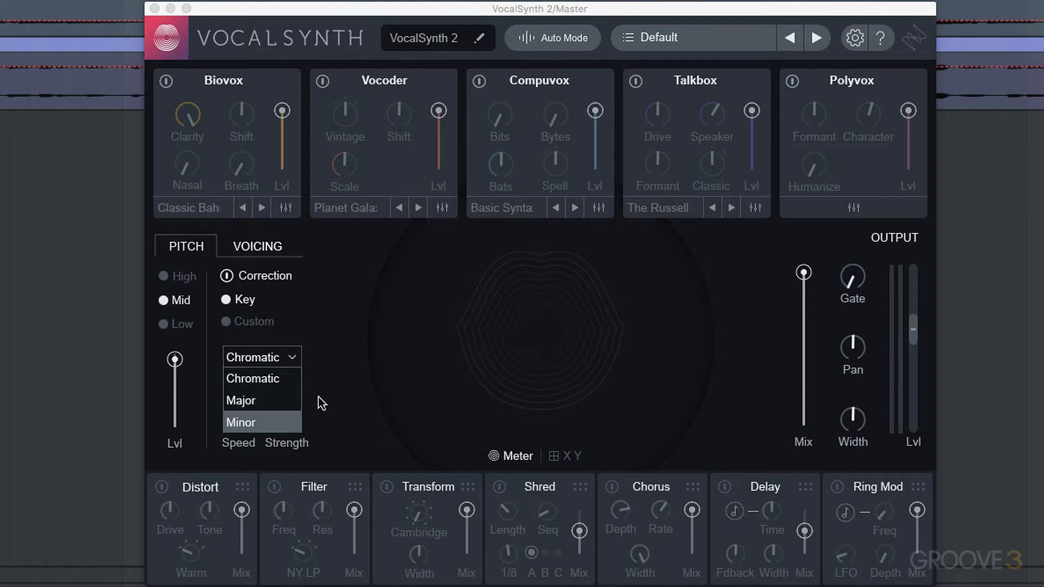
click(280, 402)
click(284, 394)
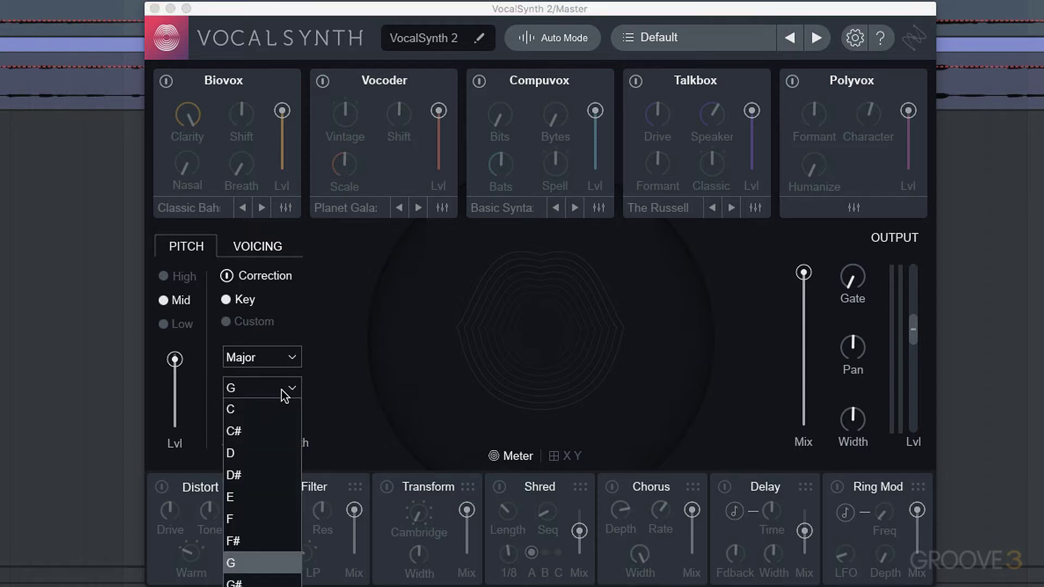
click(272, 451)
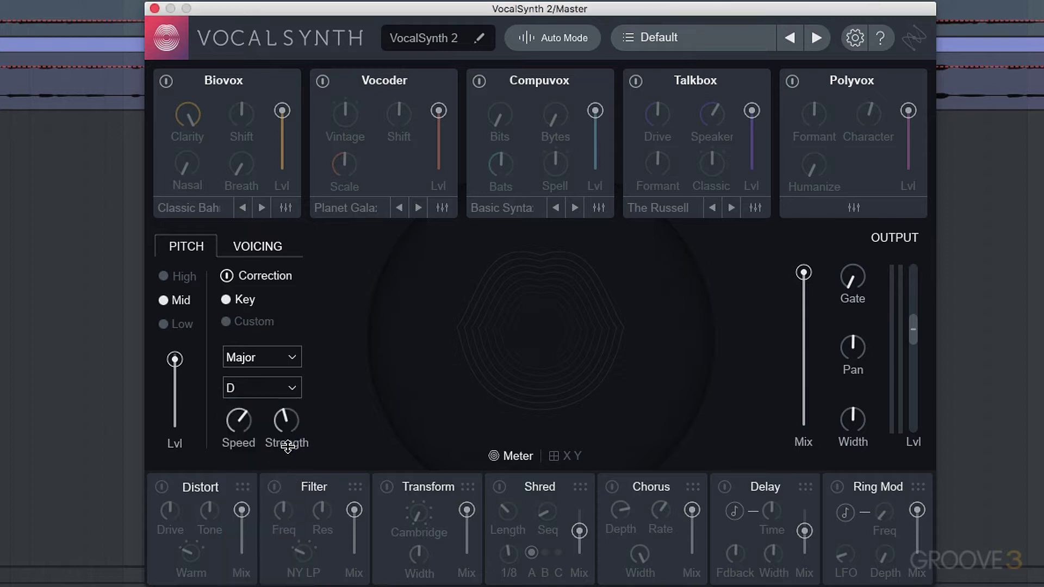
drag(284, 425, 312, 314)
drag(239, 422, 314, 378)
Step: Switch correction to Custom and pick notes in the grid, enabling the highest and disabling the fifth
click(254, 333)
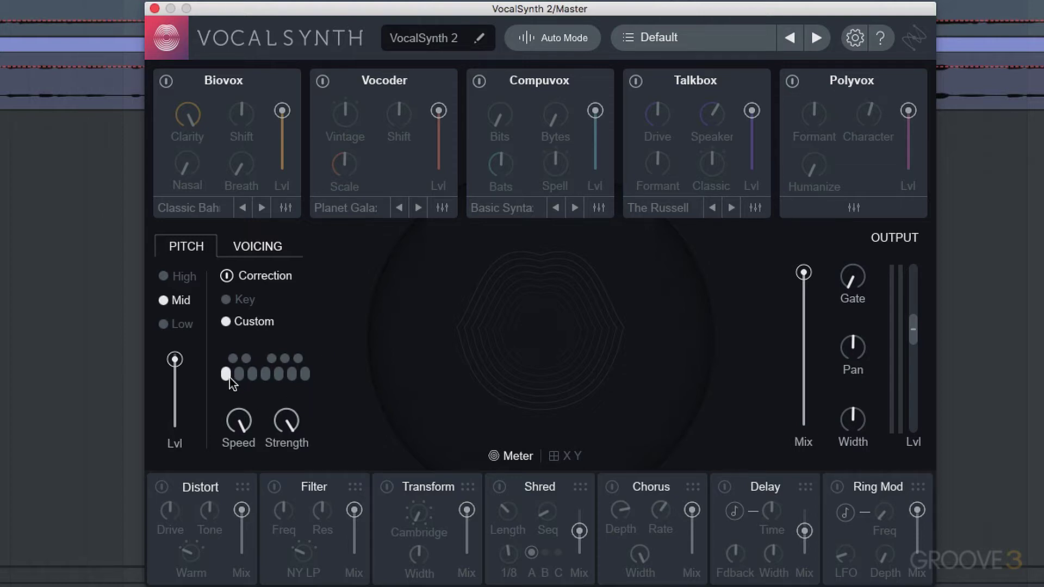
mouse_move(240, 409)
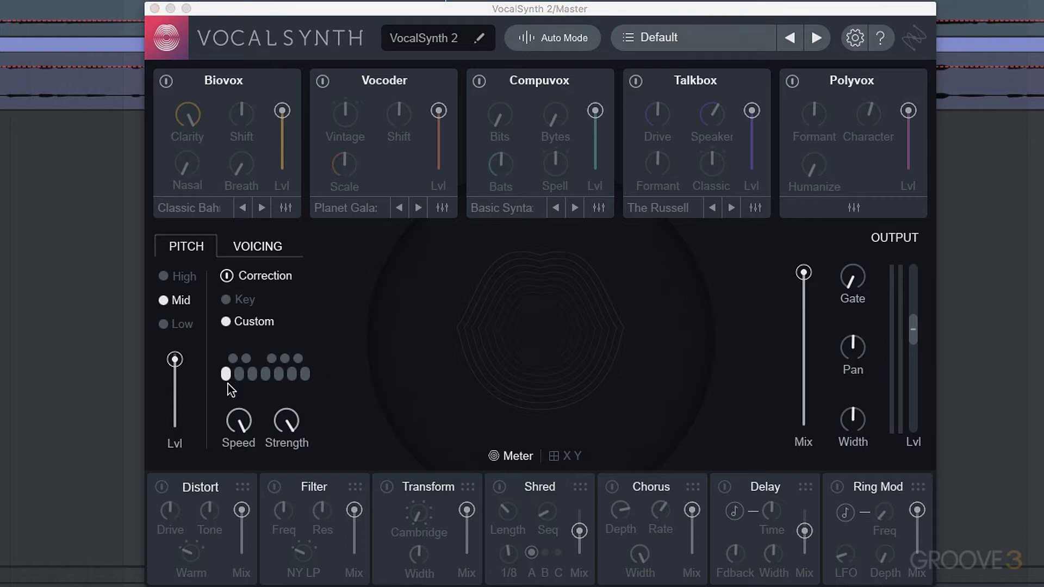
click(281, 378)
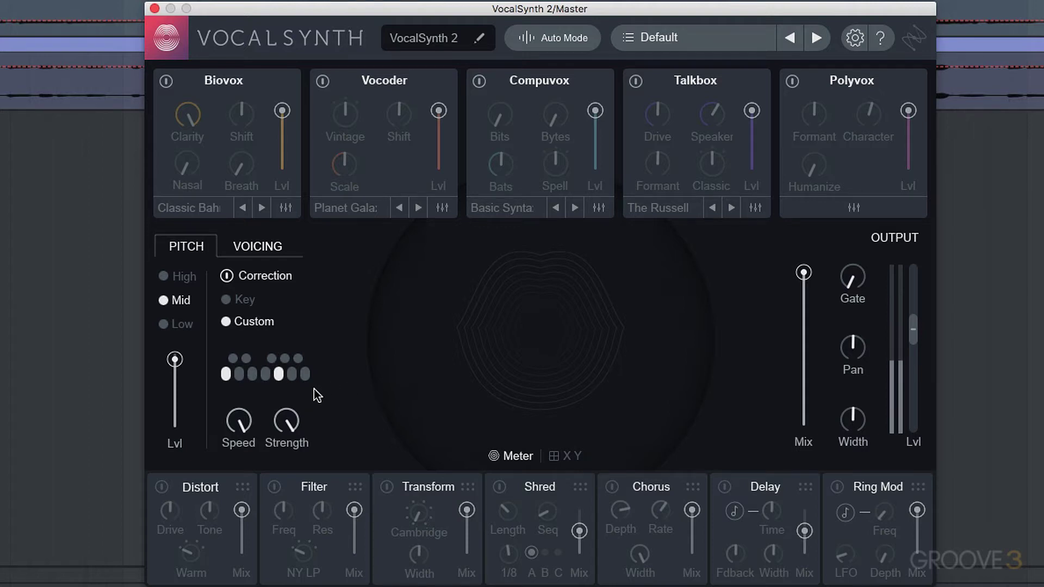
click(305, 374)
click(279, 380)
click(285, 360)
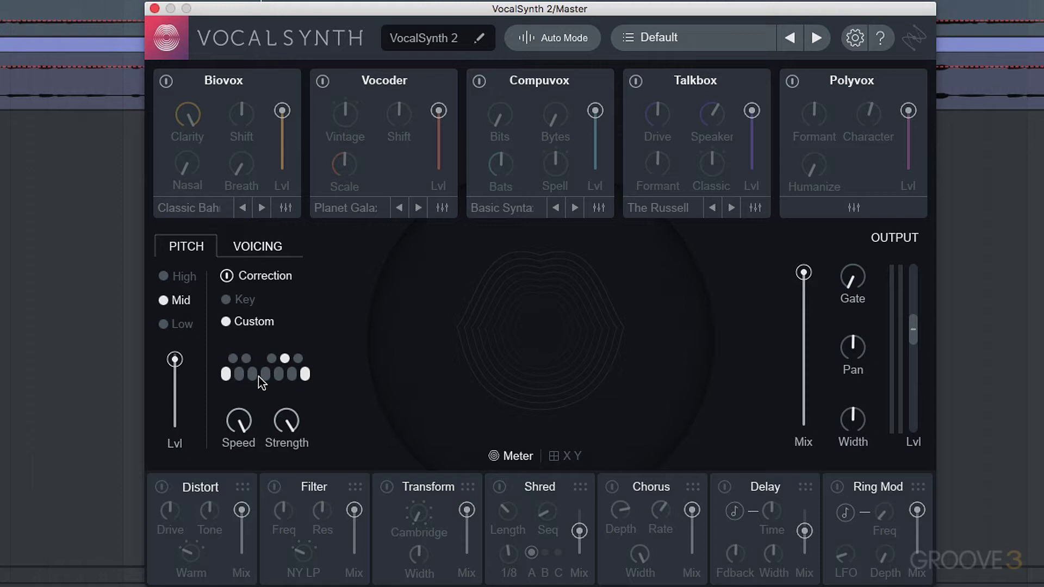
click(265, 374)
Step: Power the Vocoder on with Vintage set to Hard, and disable two more custom notes
click(323, 81)
drag(343, 100, 332, 166)
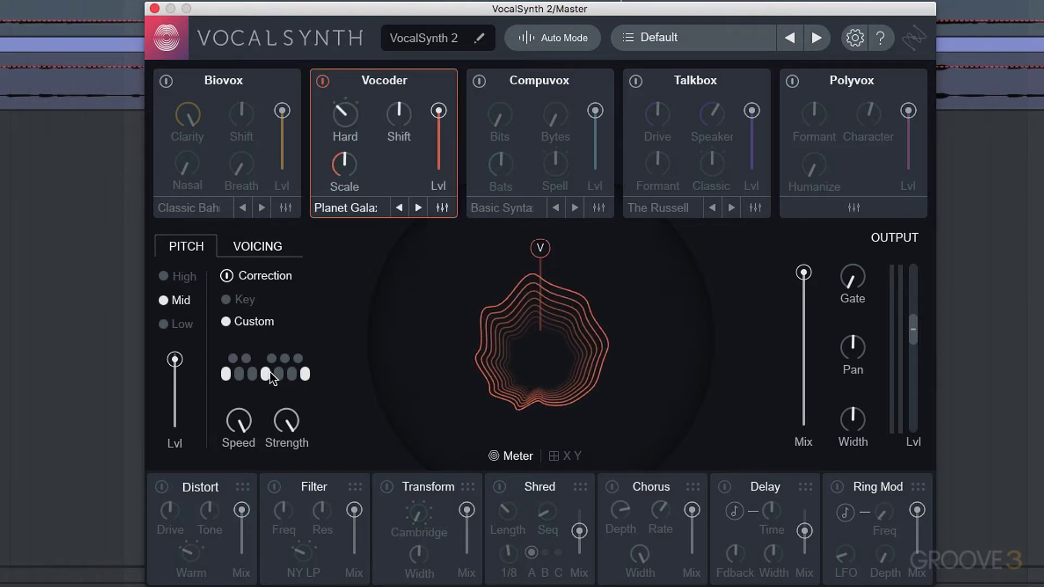
click(266, 373)
click(305, 375)
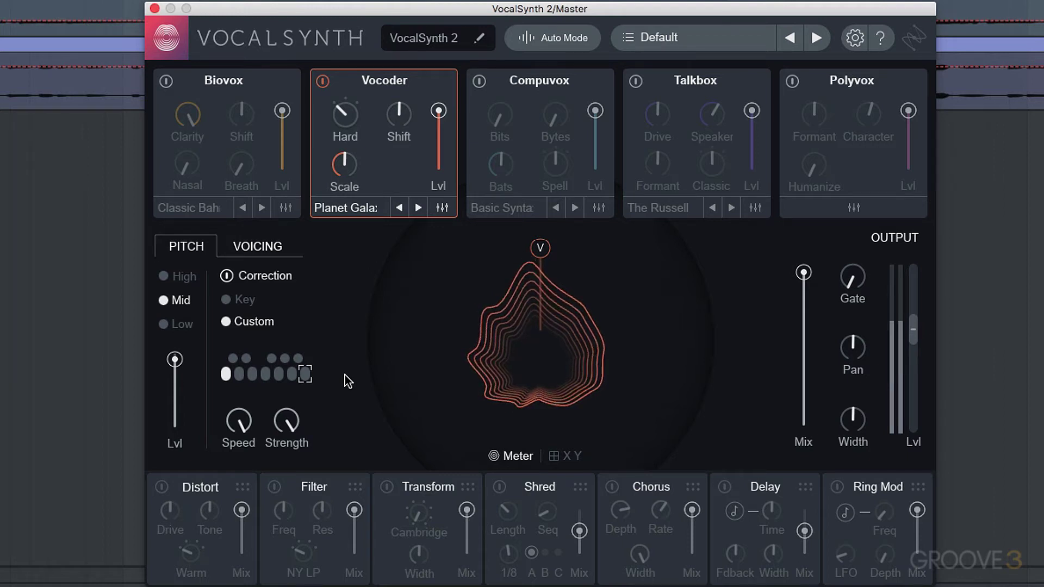
Step: Toggle Correction off and back on to compare, then try one extra custom note and remove it
click(227, 276)
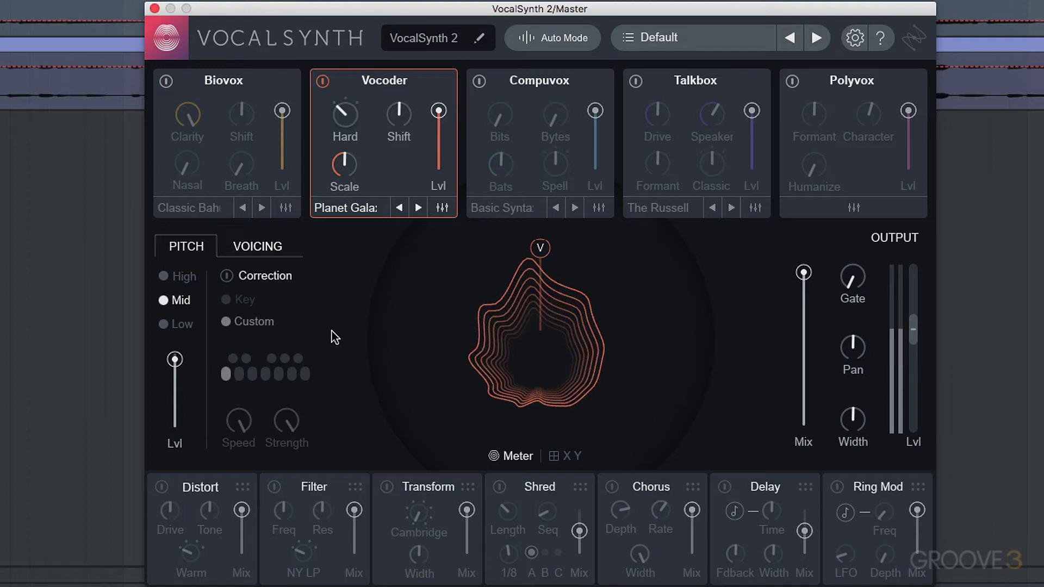
click(226, 276)
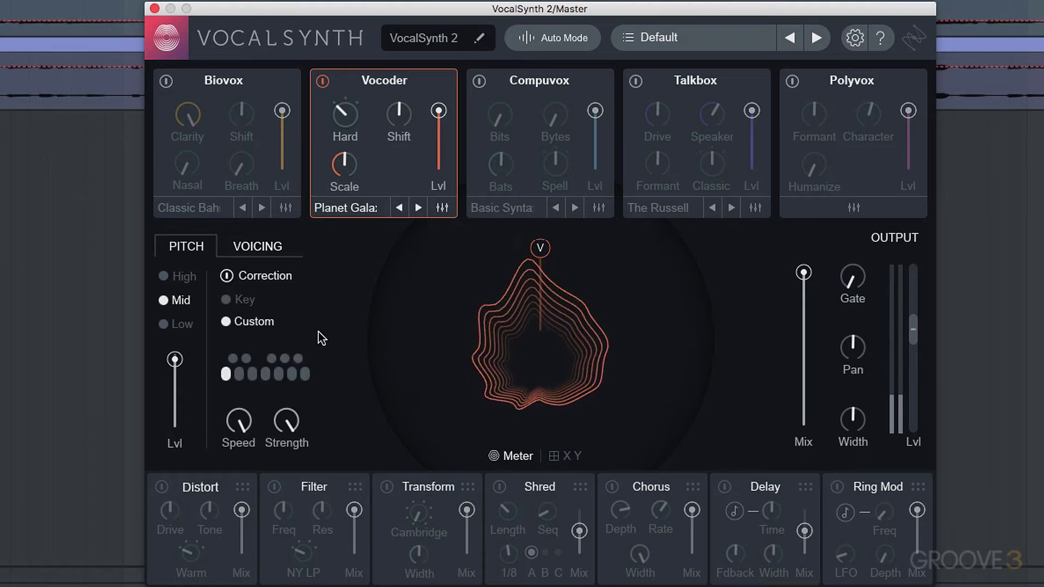
click(278, 374)
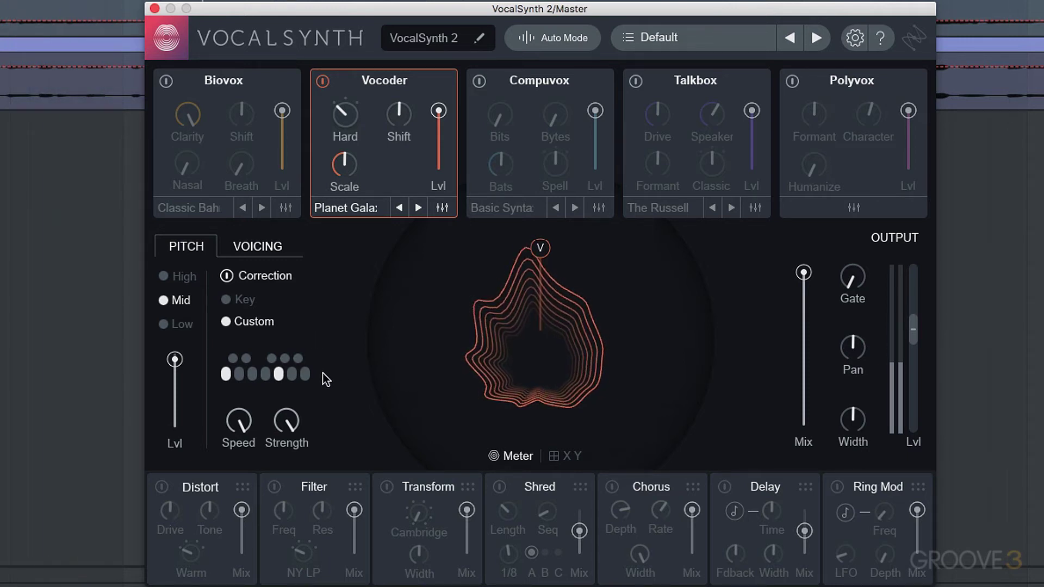
click(279, 374)
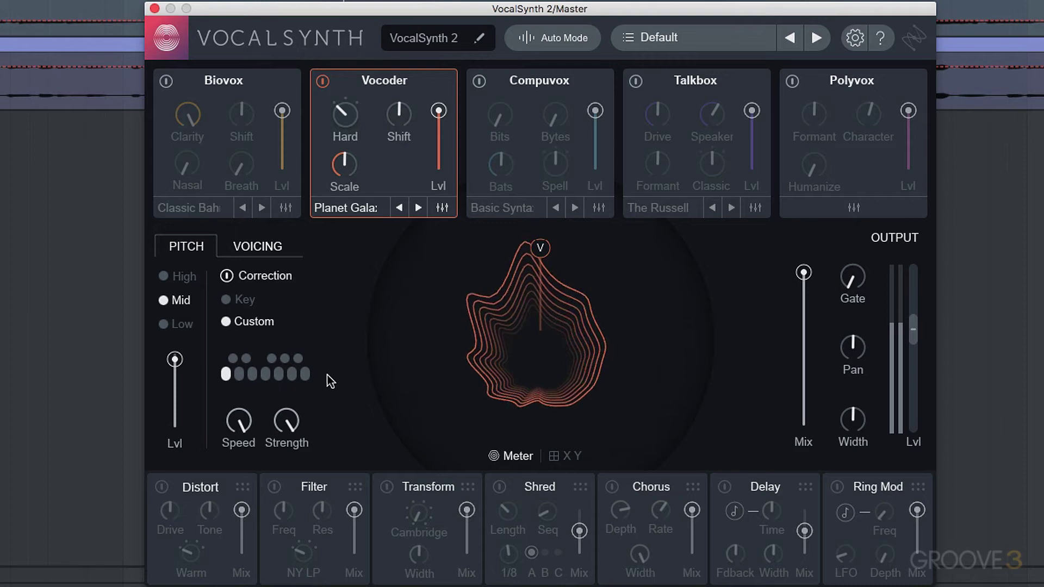
Step: Toggle the Biovox engine and set its Breath amount to 9
click(257, 248)
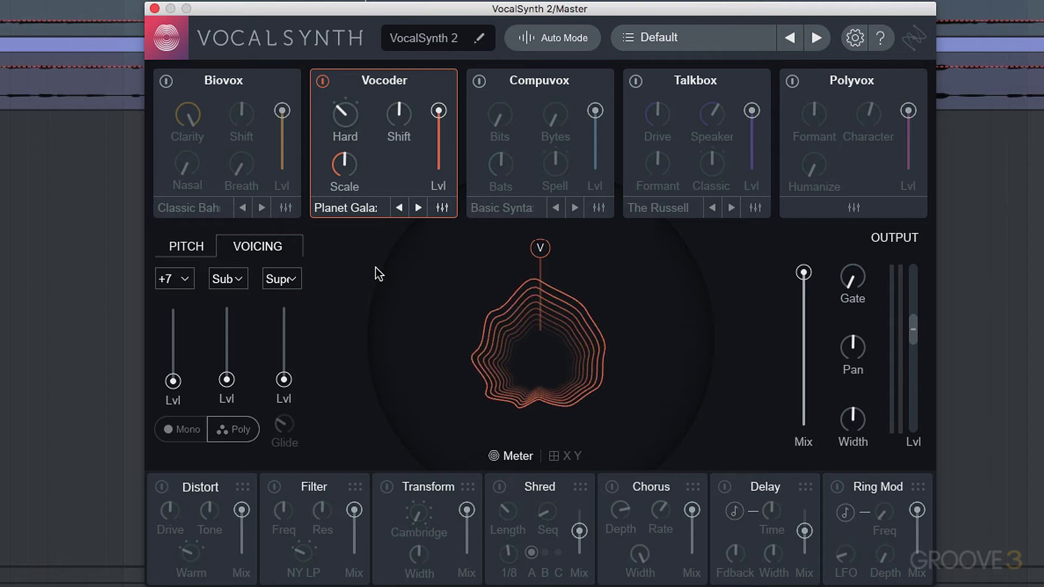
click(166, 81)
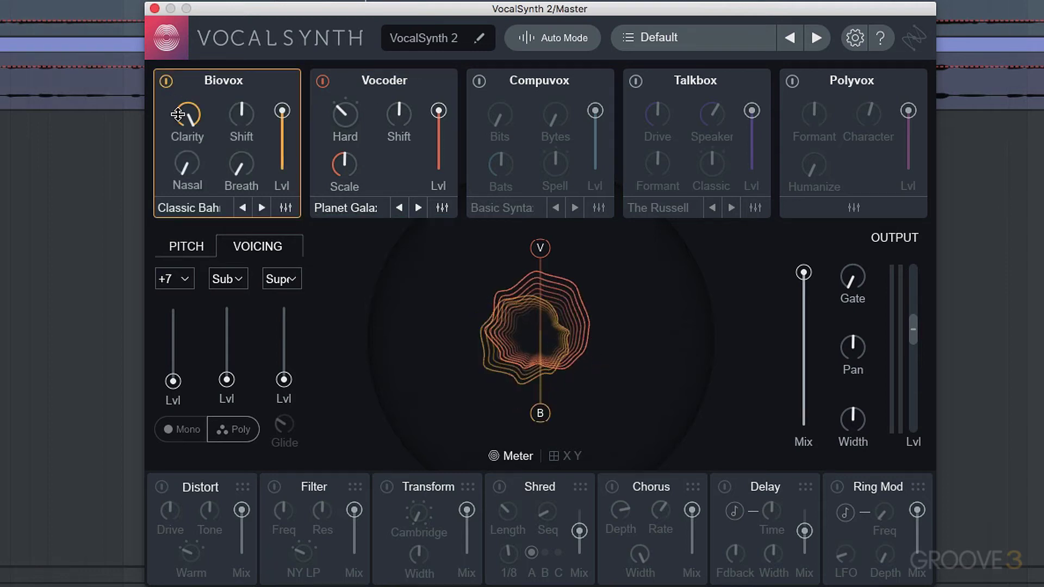
drag(238, 172, 248, 157)
click(186, 247)
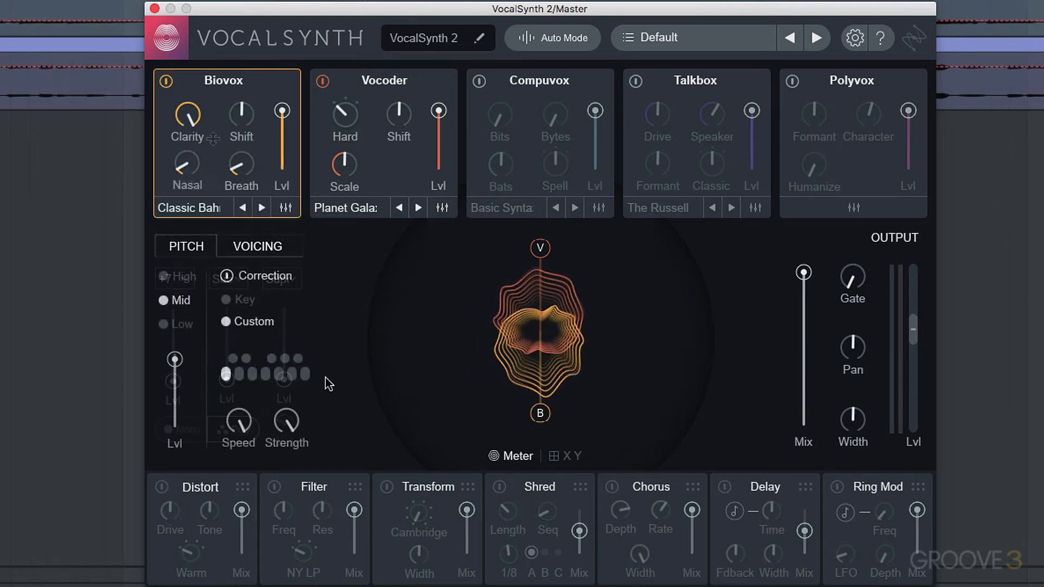
Step: Set the first harmony voice interval to +7 and the second to +9
click(259, 249)
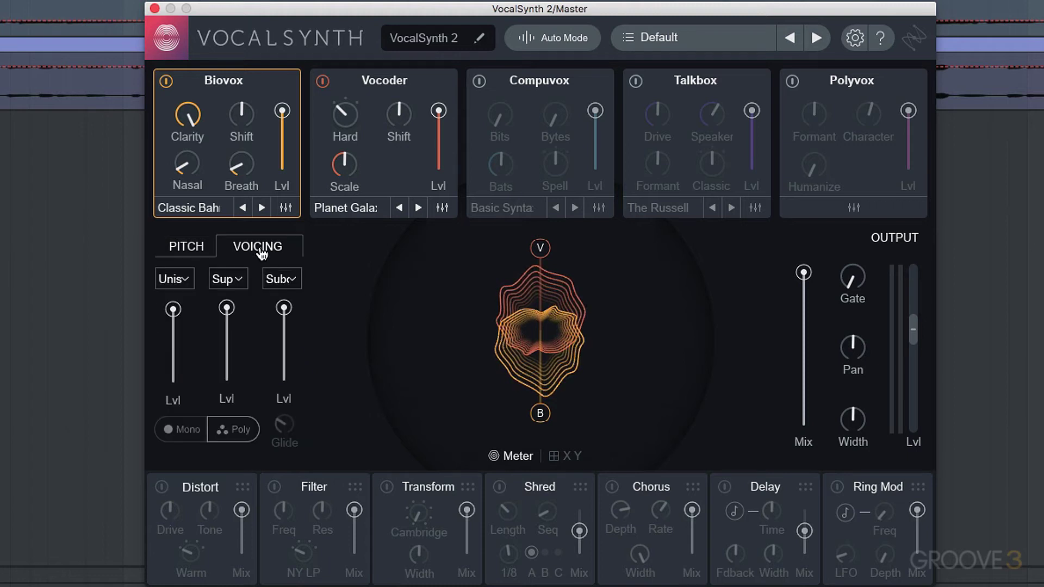
click(170, 282)
scroll(235, 353, up, 5)
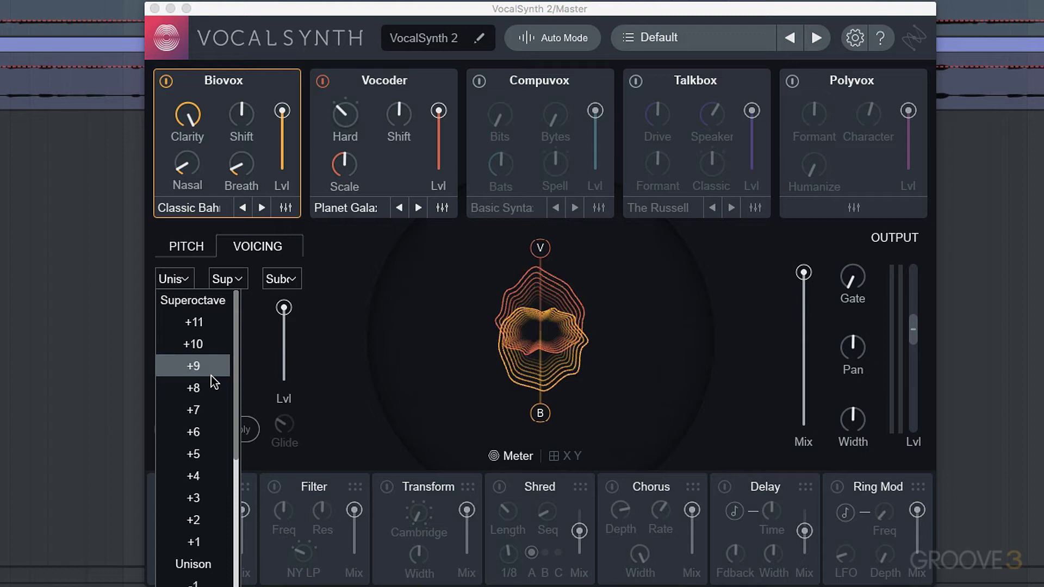
click(211, 410)
click(227, 279)
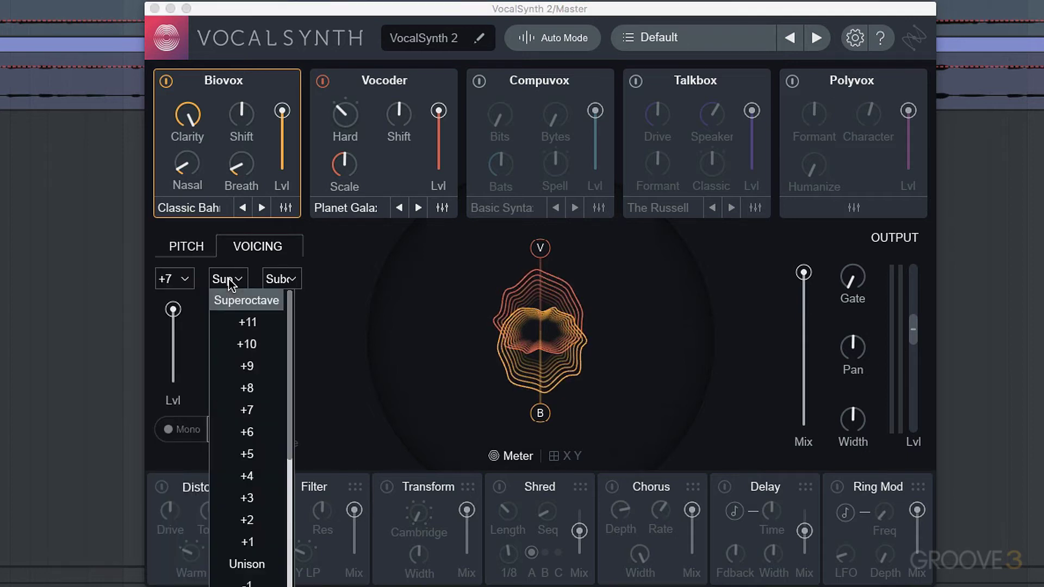
click(251, 368)
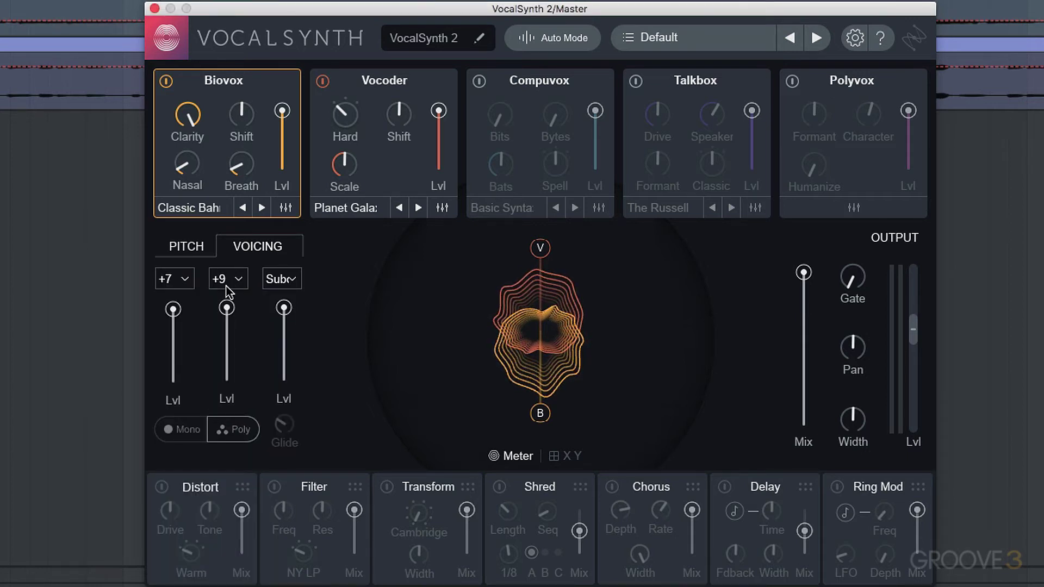
Step: Drop the Sub, +9 and +7 voice levels to zero
click(196, 254)
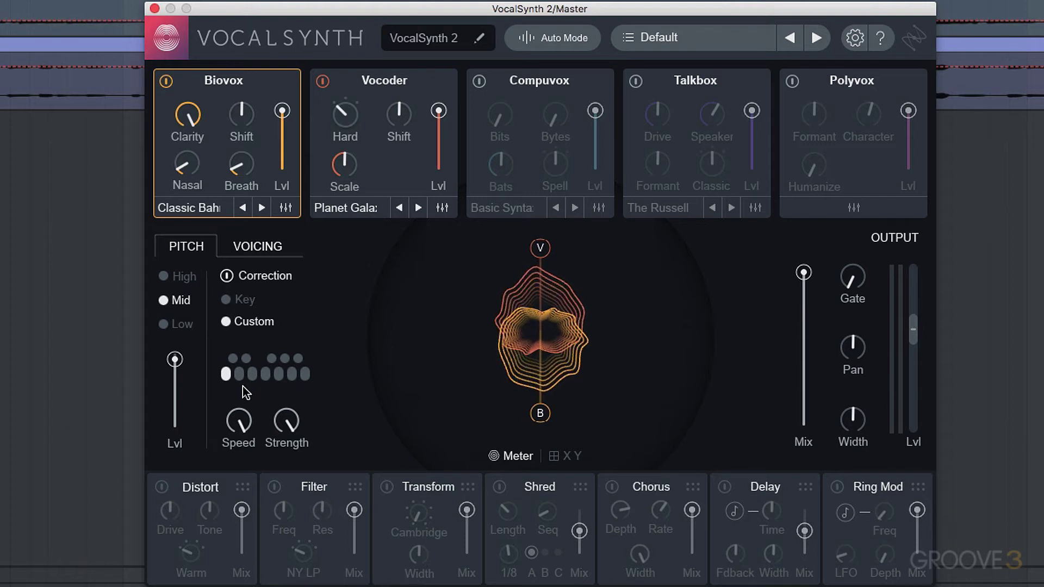
click(252, 258)
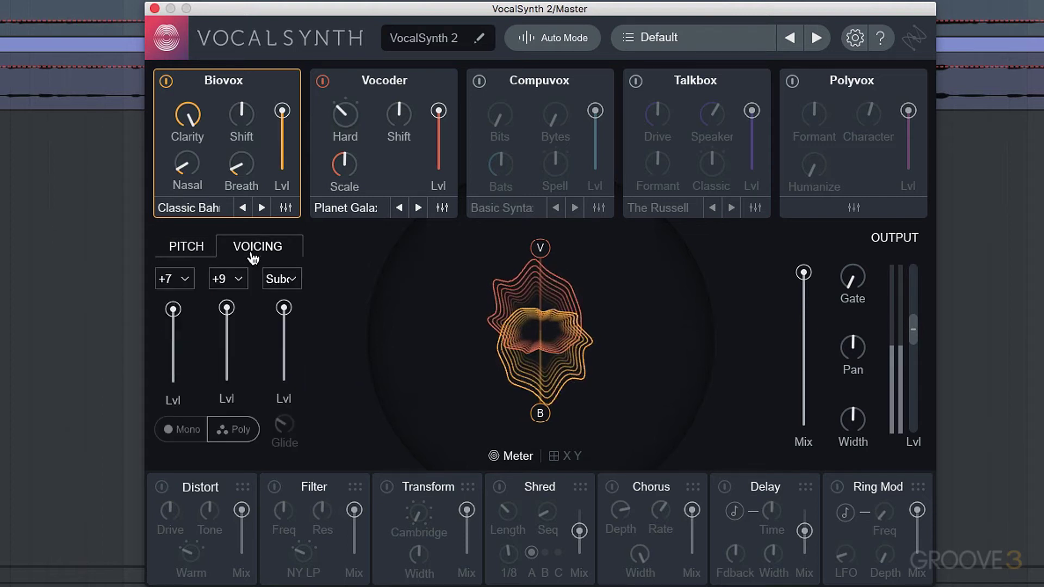
drag(280, 309, 284, 381)
drag(226, 308, 227, 381)
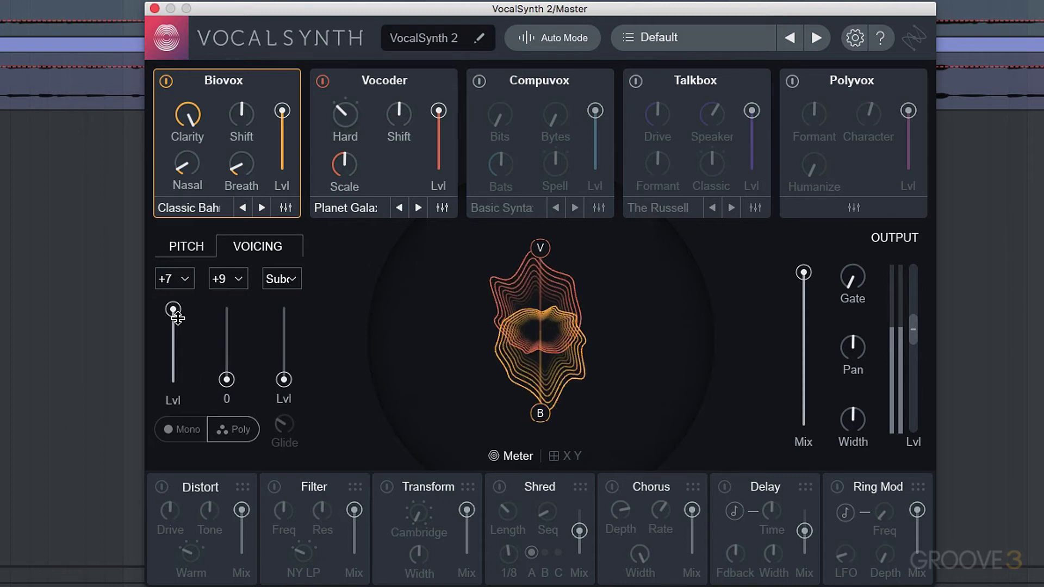
mouse_move(173, 309)
mouse_down()
mouse_move(173, 382)
mouse_move(173, 307)
mouse_up()
Step: Slow the correction Speed and lower Strength to about 48
click(186, 246)
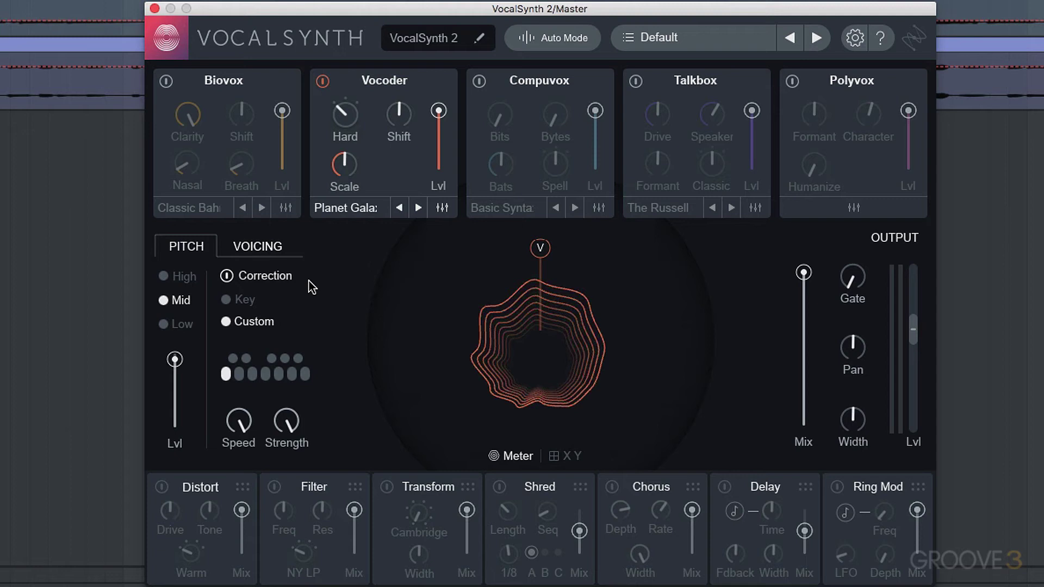
drag(287, 421, 250, 482)
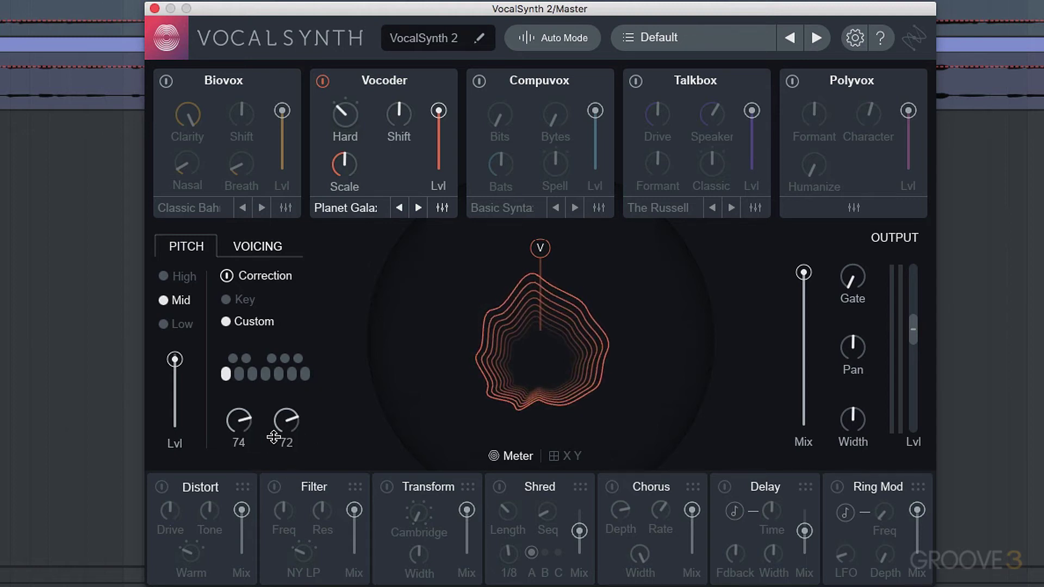
drag(253, 433, 248, 484)
mouse_move(284, 452)
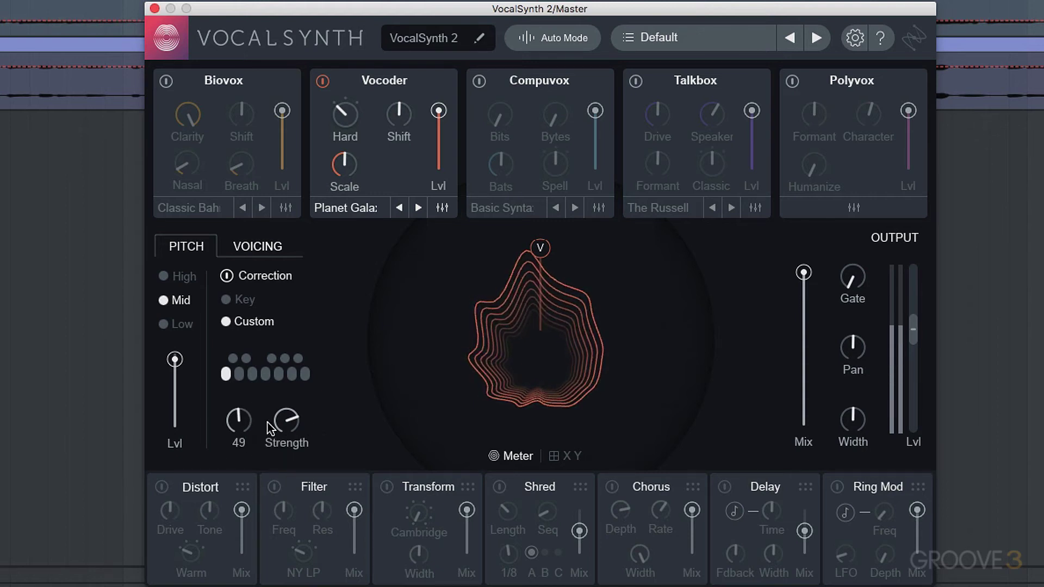
drag(284, 416, 235, 305)
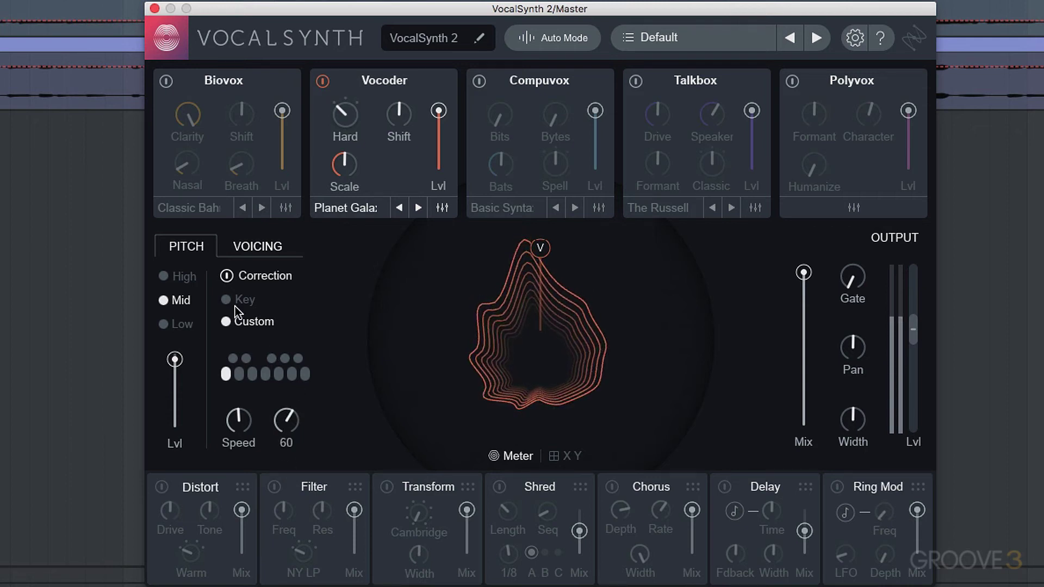
Step: Switch correction to Key mode with the Chromatic scale
click(234, 306)
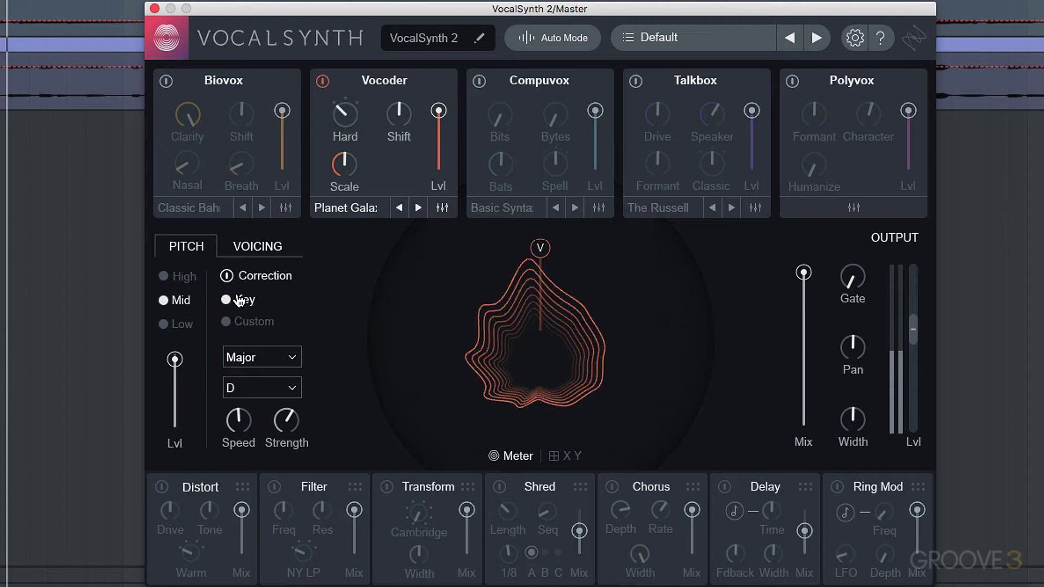
click(243, 363)
click(249, 375)
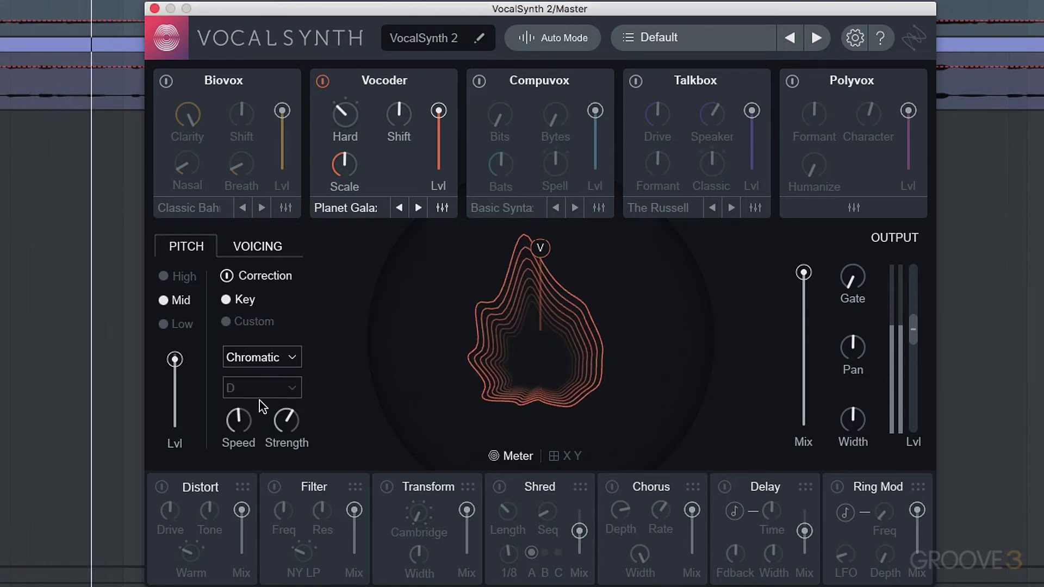
Step: Raise the +7 level, set the second voice to +9, and bring the second and third voice levels to full
click(259, 251)
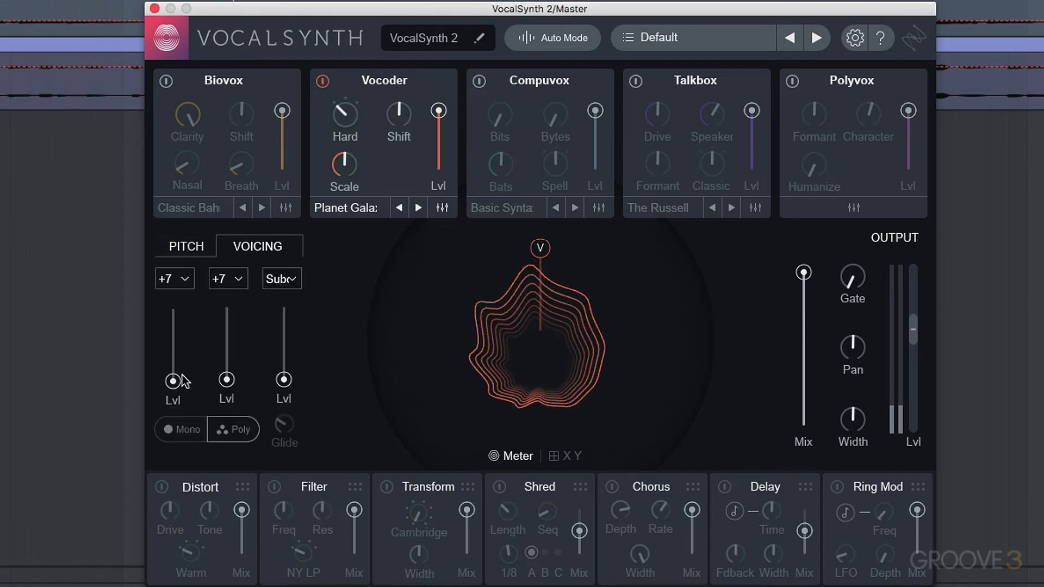
drag(174, 376, 177, 305)
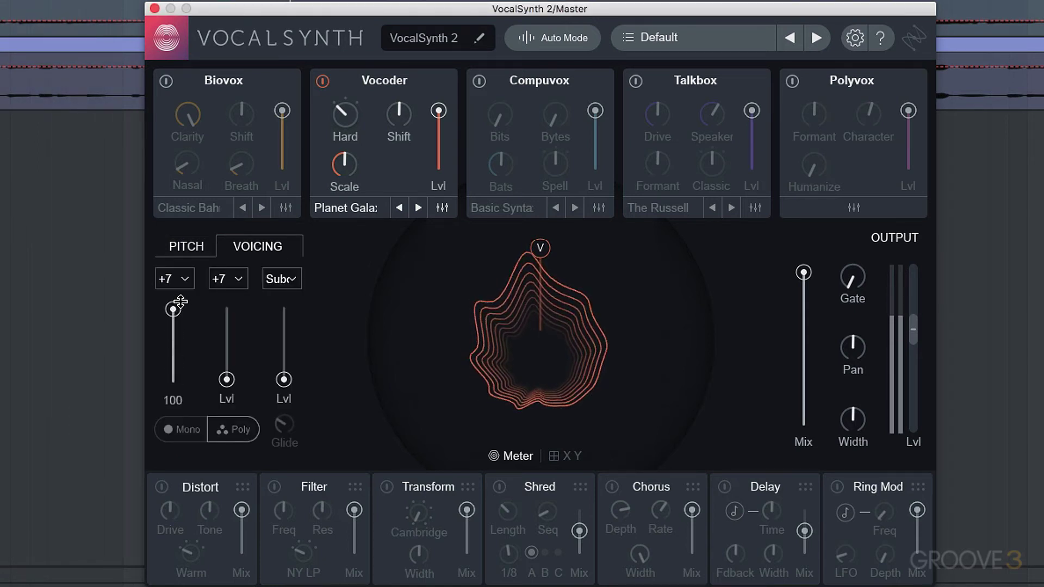
click(219, 282)
click(239, 363)
drag(227, 378, 242, 323)
drag(284, 379, 299, 291)
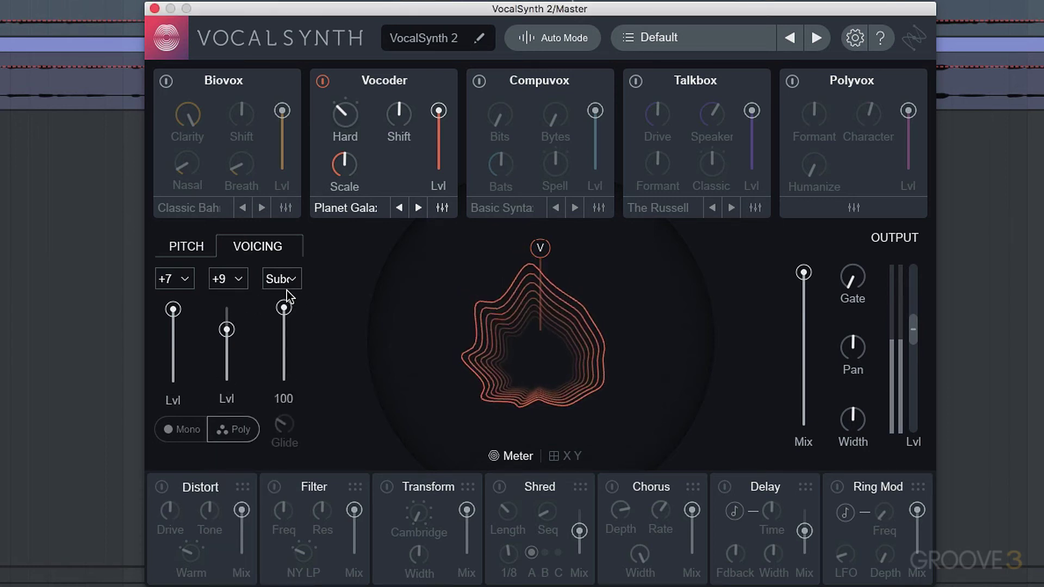
Step: Set the third voice to +11 and balance the three levels to about 60, 79 and 84
click(282, 278)
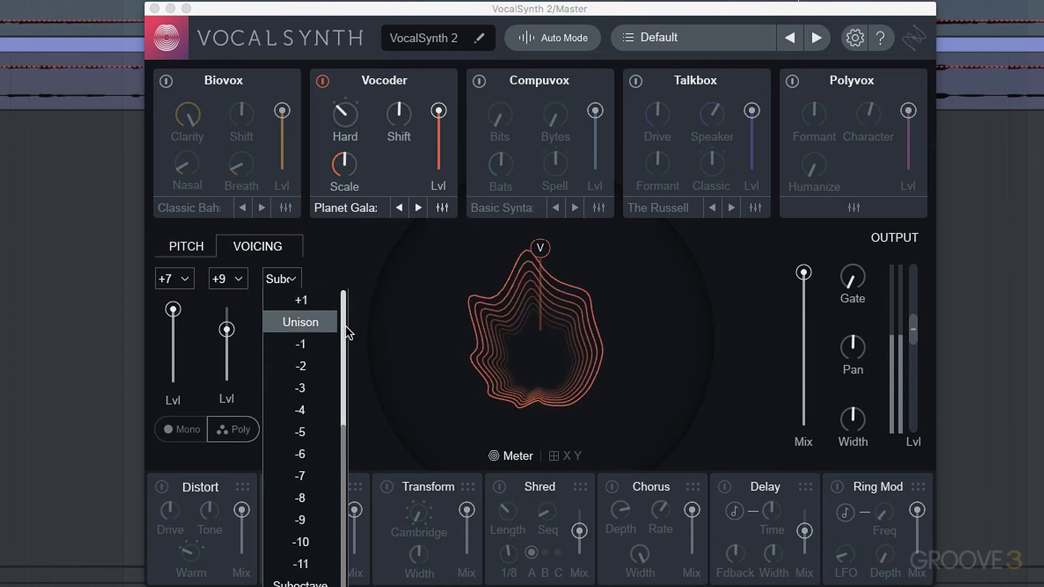
scroll(344, 419, up, 4)
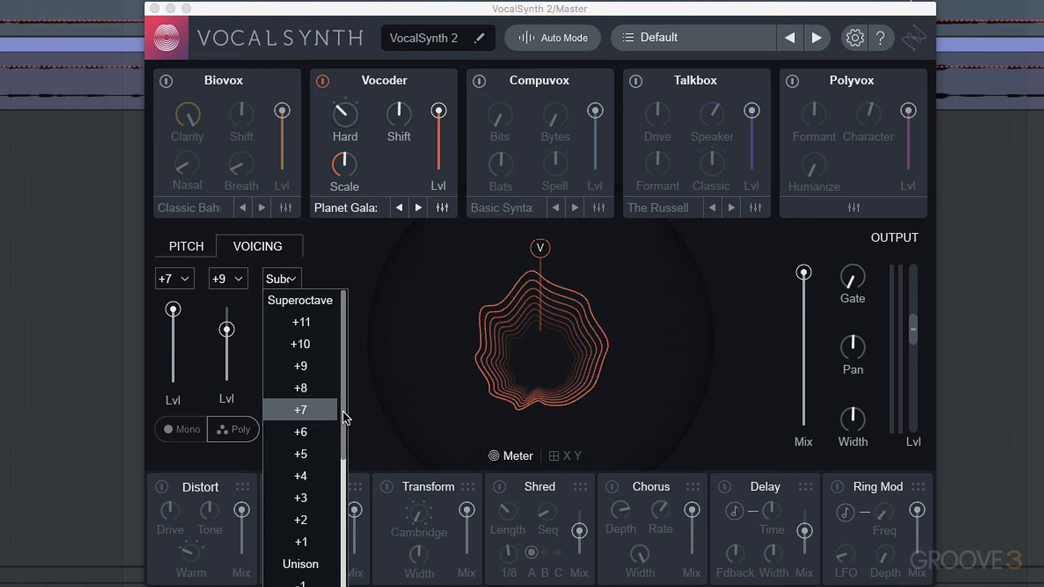
click(298, 324)
drag(227, 330, 172, 329)
drag(284, 308, 178, 343)
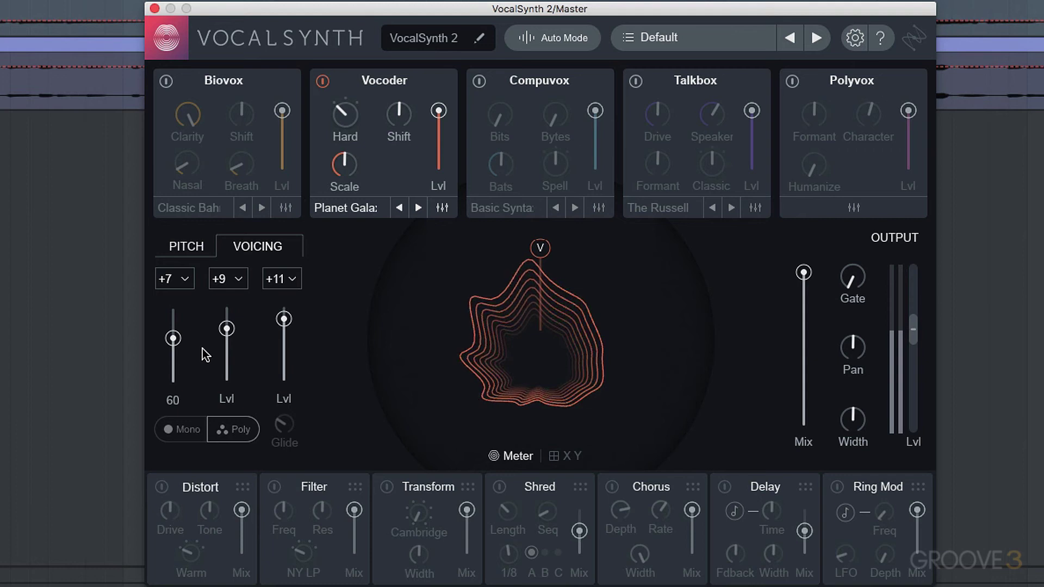
Step: Flip between the Pitch and Voicing panels, ending on Pitch with Mid range and Chromatic Key correction
click(189, 249)
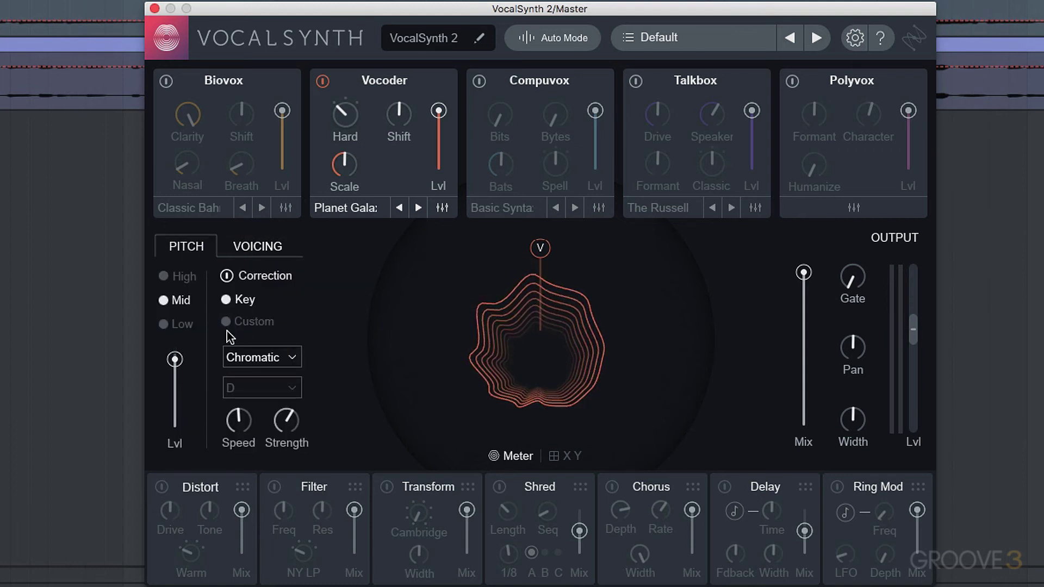
click(262, 245)
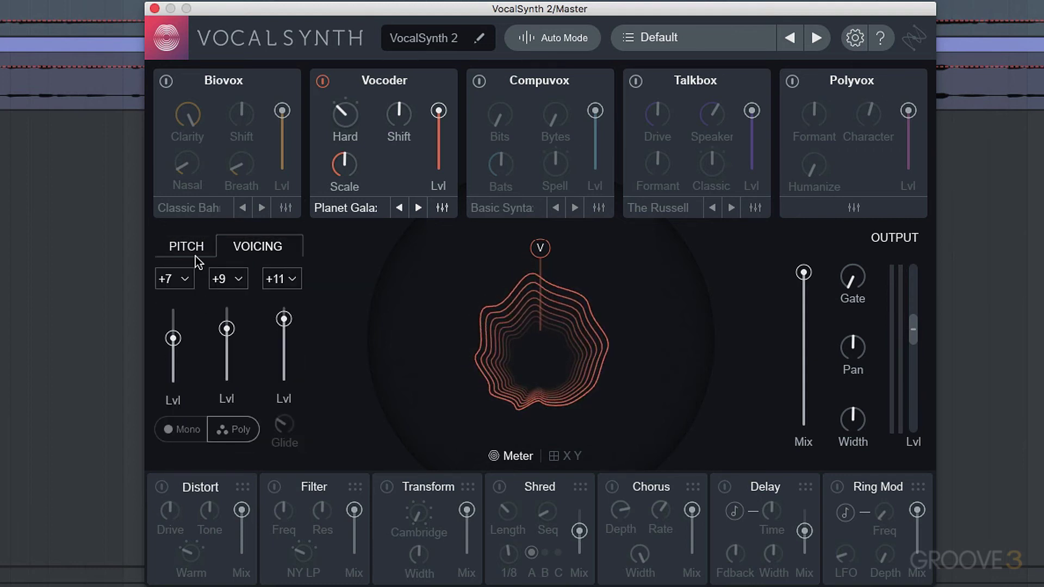
click(199, 260)
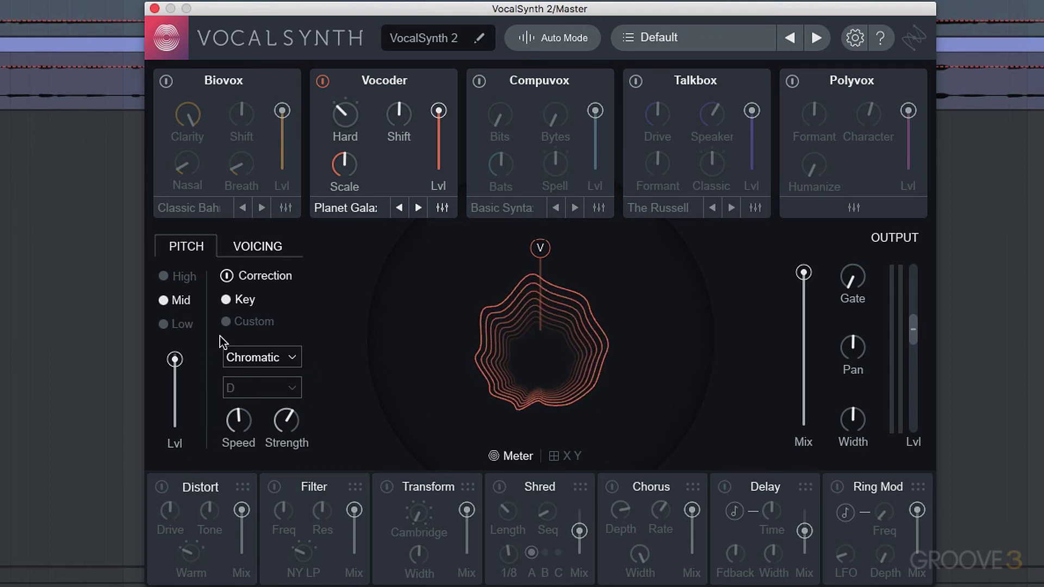
Step: Try Low and High tracking, return to Mid, switch correction to Custom, and adjust the pitch level
click(191, 325)
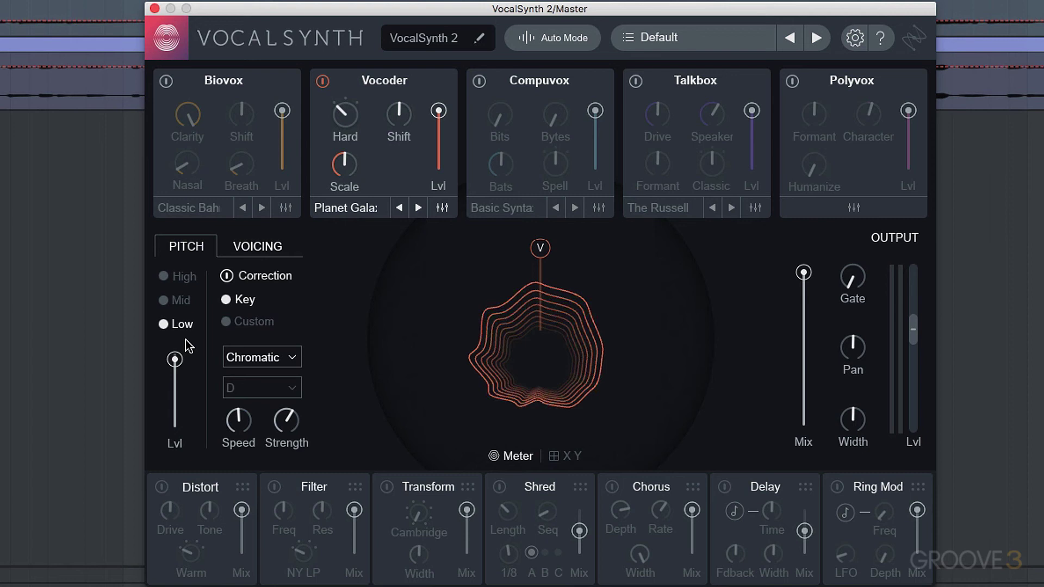
click(177, 277)
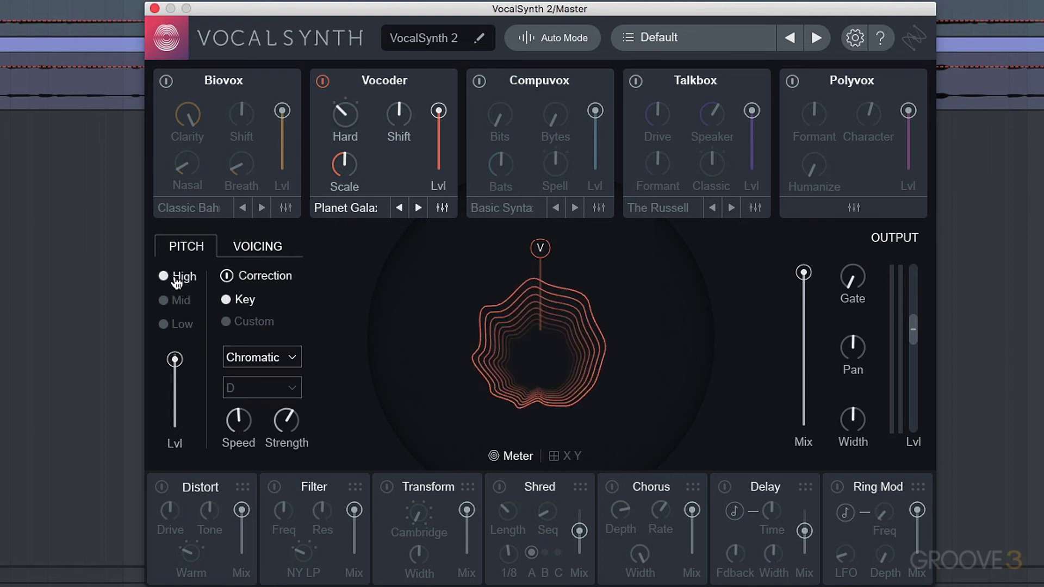
click(183, 300)
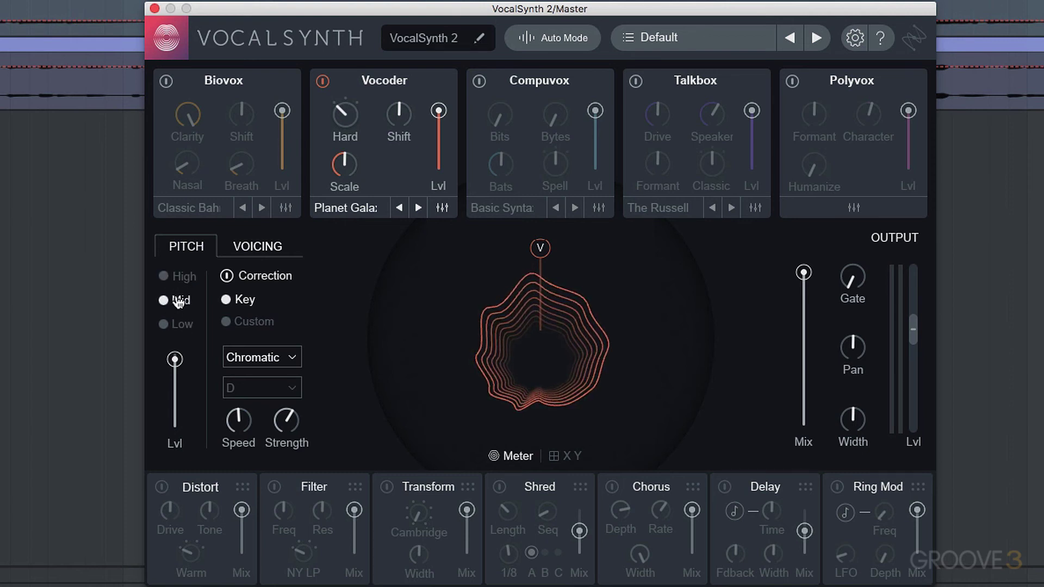
click(226, 322)
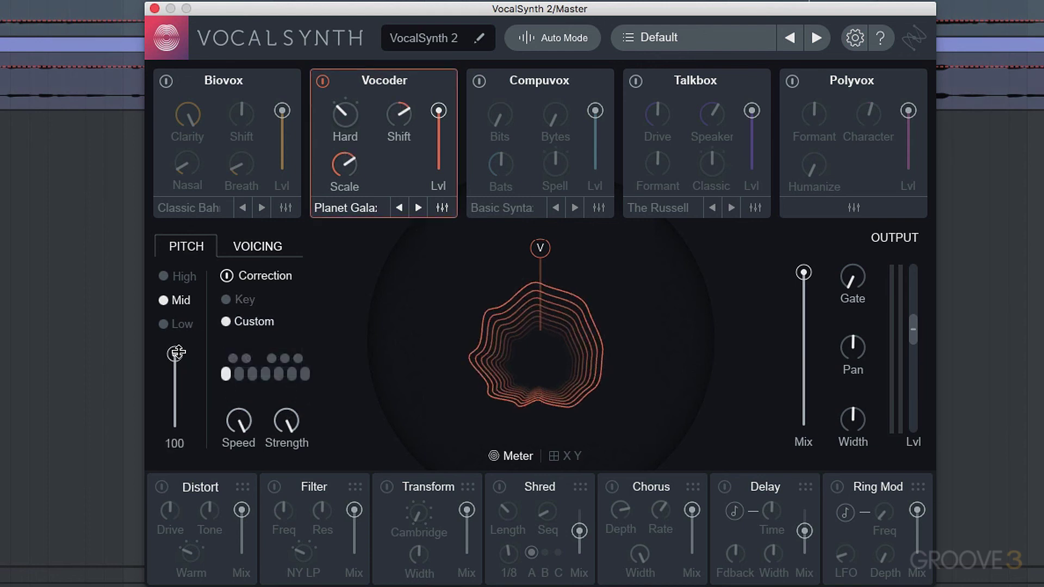
drag(175, 360, 225, 275)
Step: Switch off pitch correction and the Vocoder engine
click(226, 275)
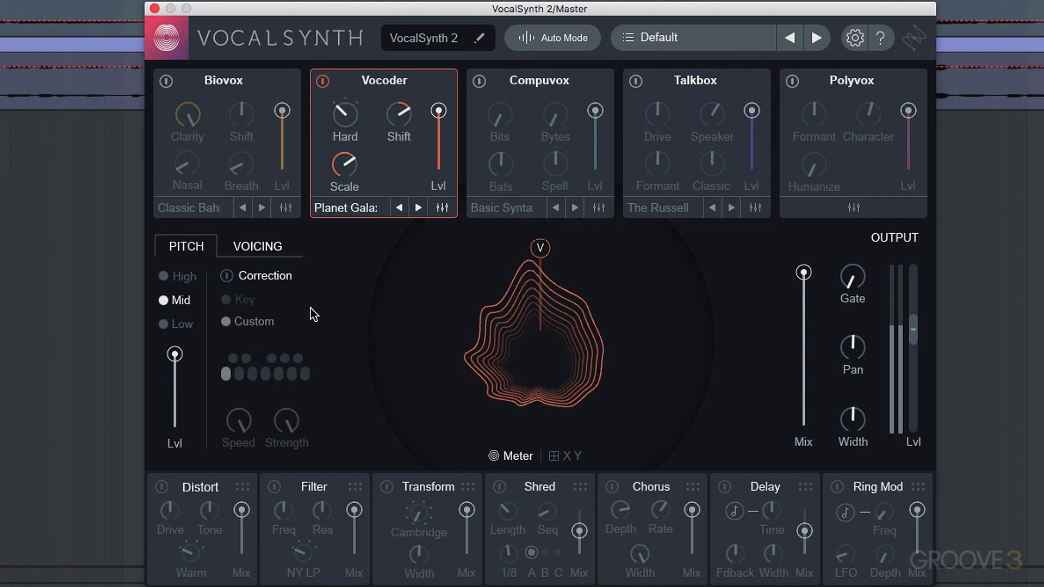
click(249, 249)
click(323, 81)
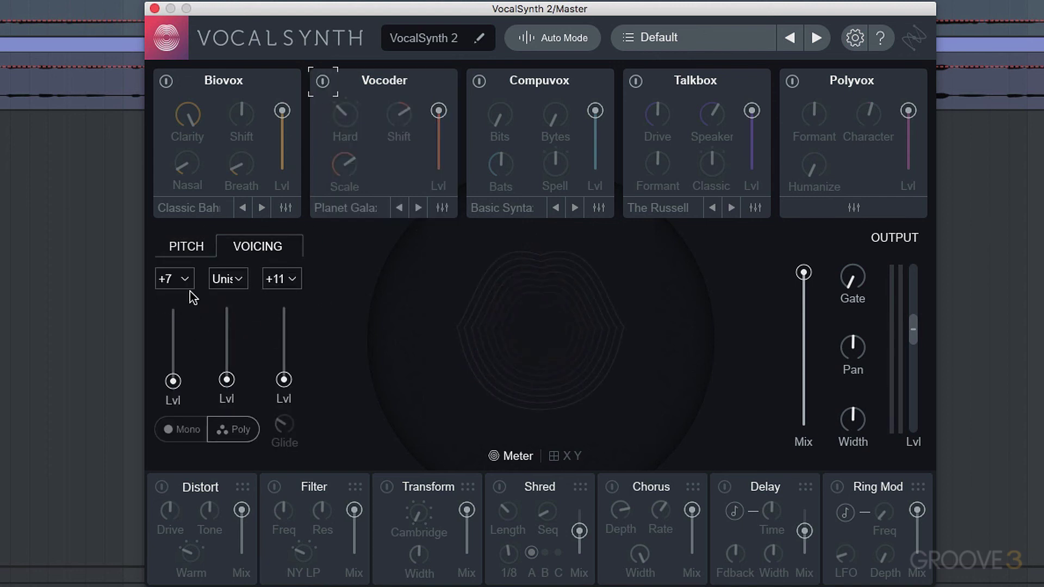
Step: Raise the Unison and +11 voice levels to full and the +7 level to about 83
drag(220, 362, 224, 294)
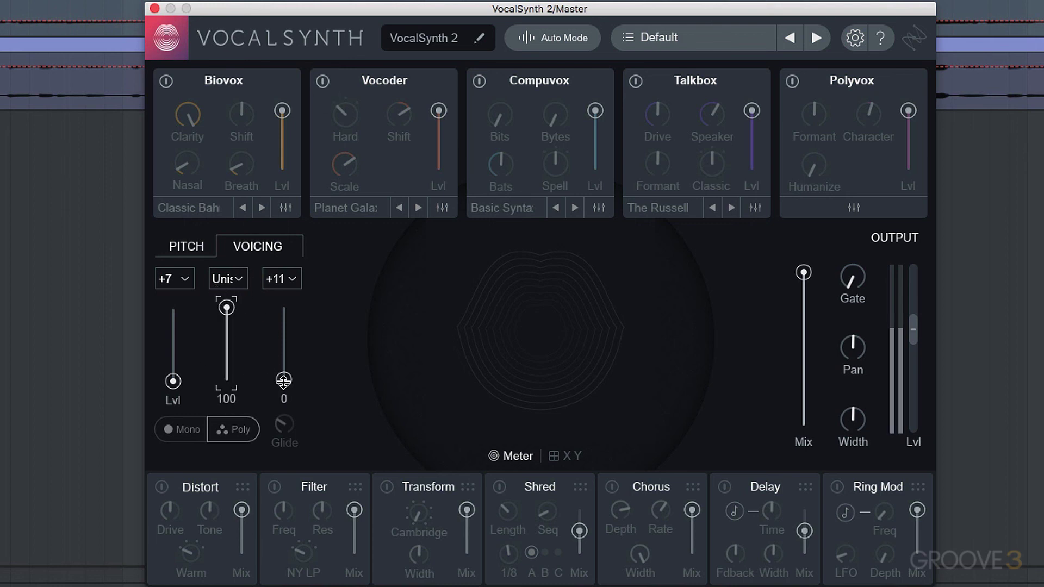
drag(284, 380, 285, 296)
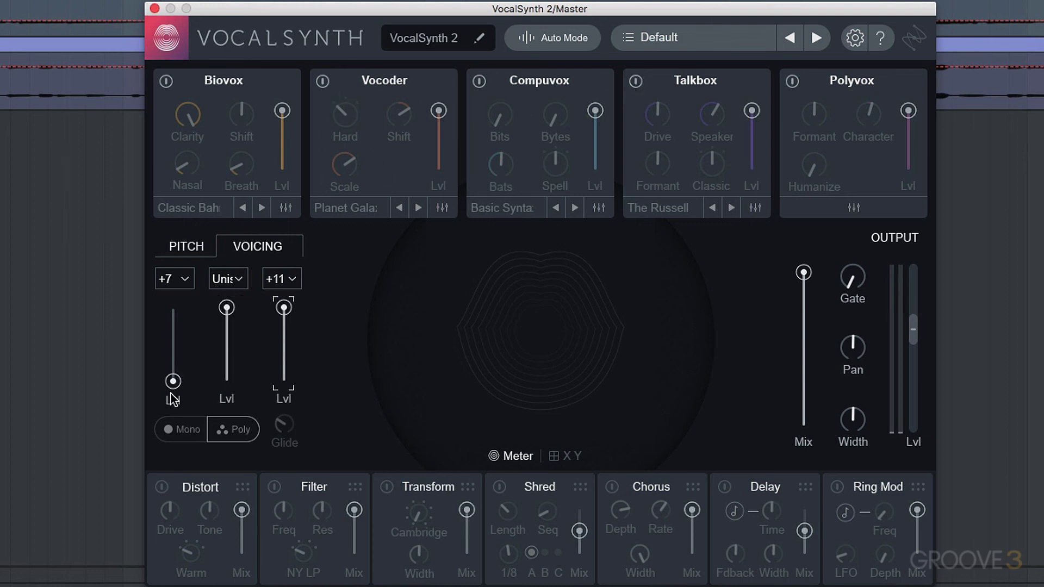
drag(173, 382, 173, 322)
Step: Swap Talkbox for Polyvox, raising Polyvox Humanize and setting Character to about 54
click(636, 81)
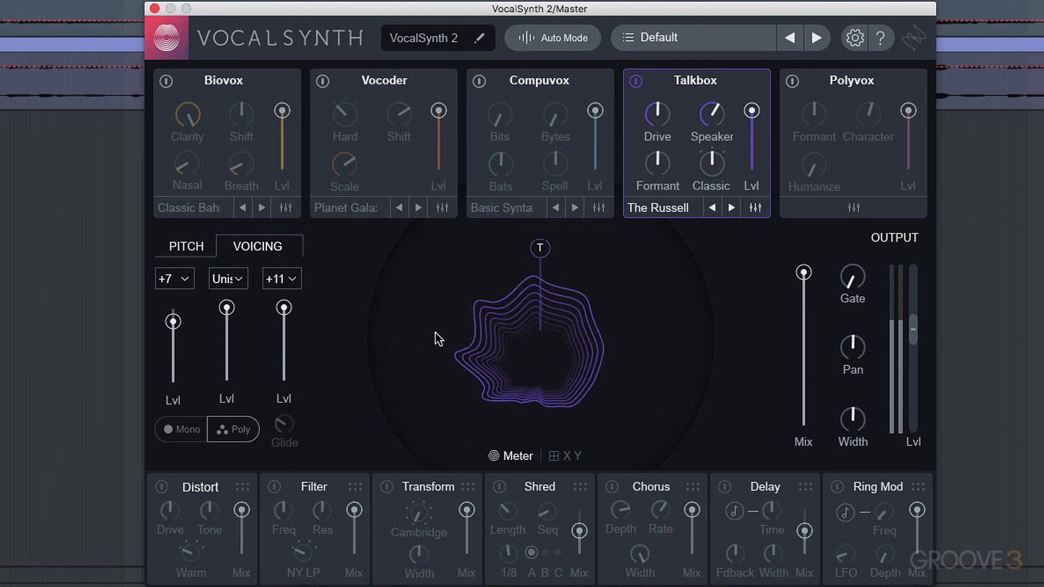
click(636, 81)
click(792, 81)
drag(814, 166, 814, 146)
drag(853, 111, 857, 49)
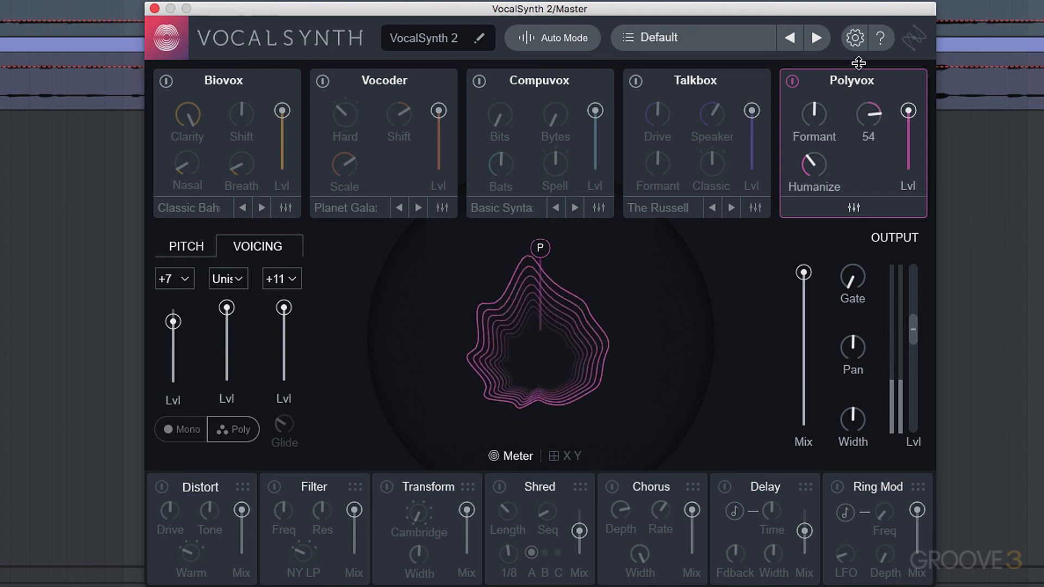
Step: Mute the third harmony voice and change its interval to +5
mouse_move(290, 303)
mouse_down()
mouse_move(291, 383)
mouse_move(283, 307)
mouse_up()
click(282, 278)
click(301, 454)
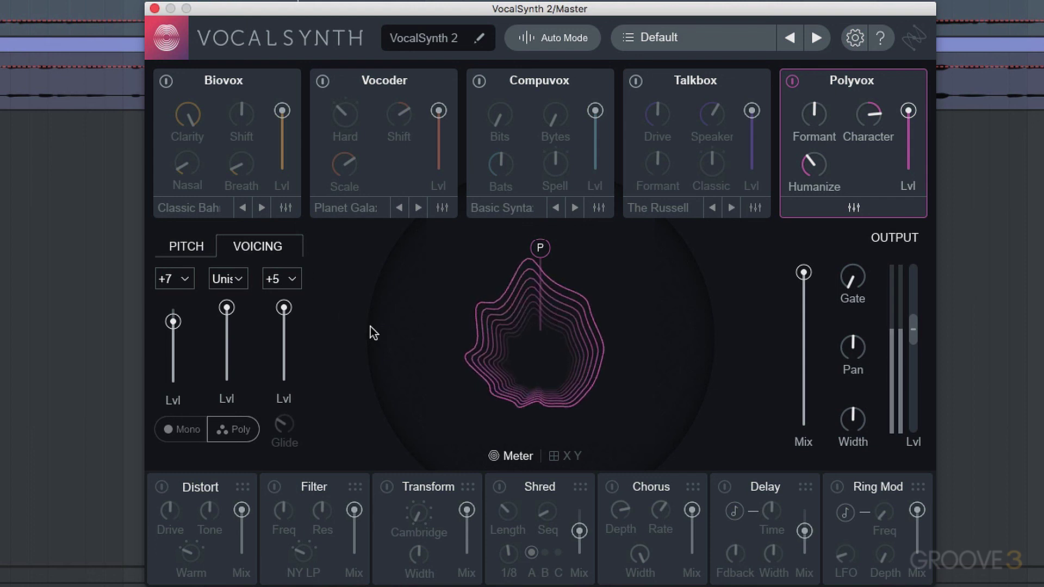